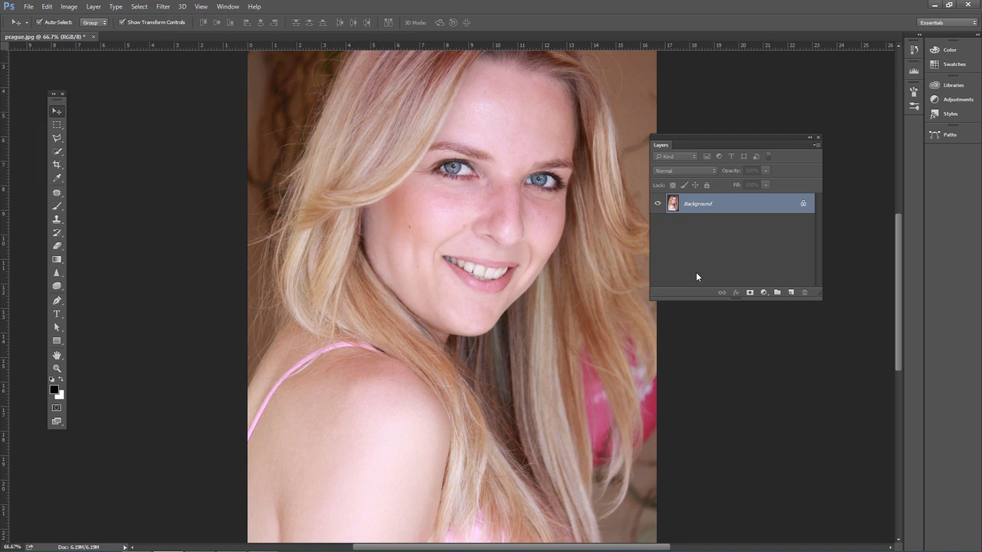
Duplicate the Background layer and apply a High Pass filter with a 10-pixel radius to the copy.
key("ctrl+j")
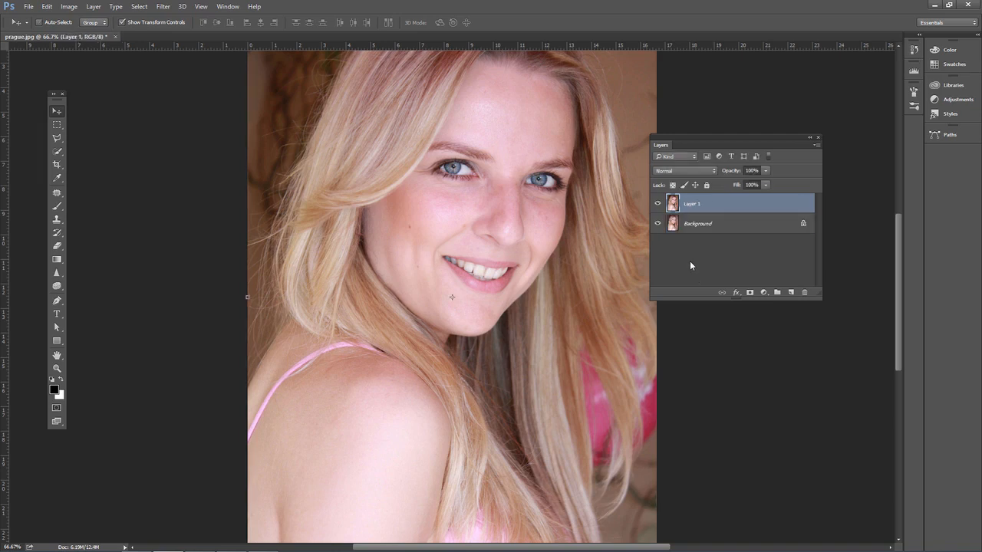
left_click(164, 8)
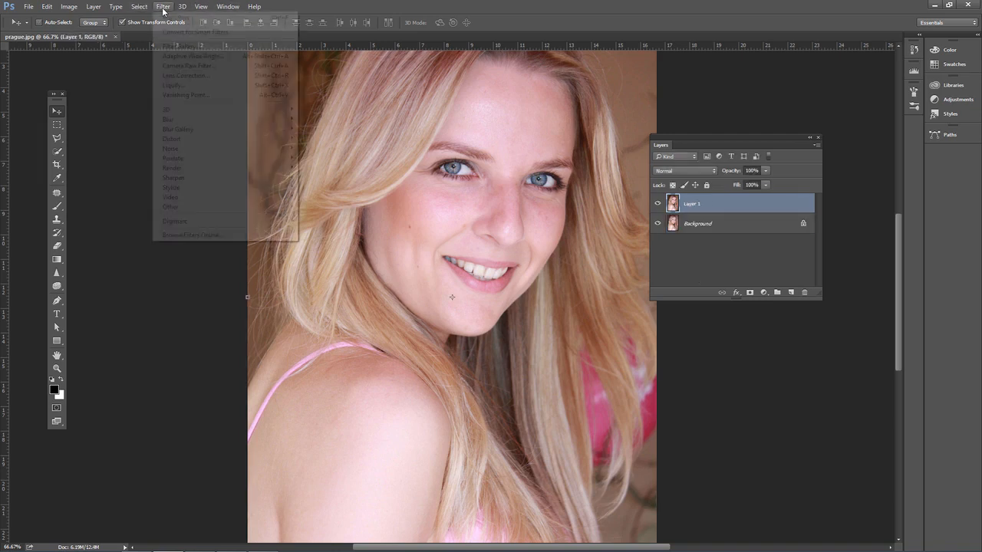
mouse_move(290, 209)
left_click(320, 217)
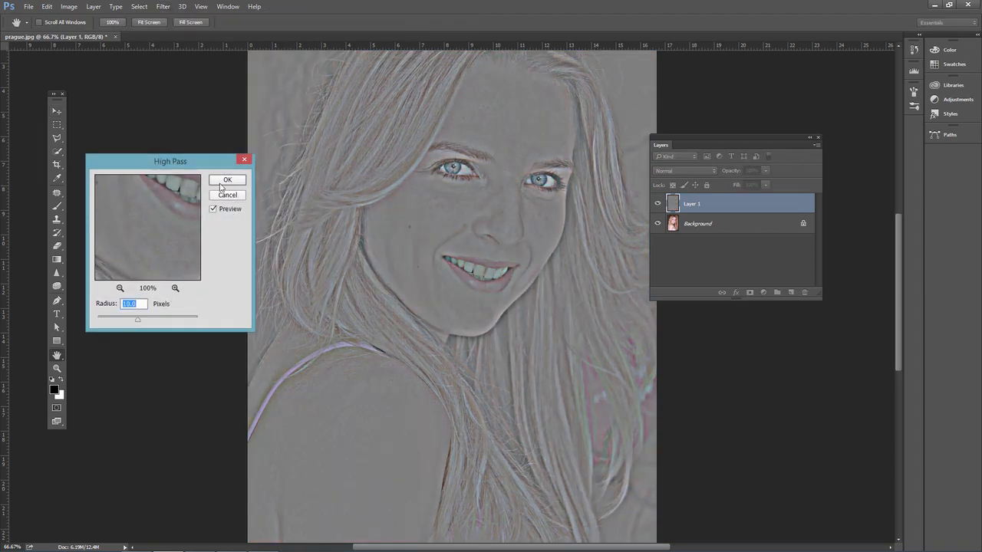
left_click(221, 182)
Try the Multiply, Overlay and Soft Light blend modes on the High Pass layer.
left_click(681, 171)
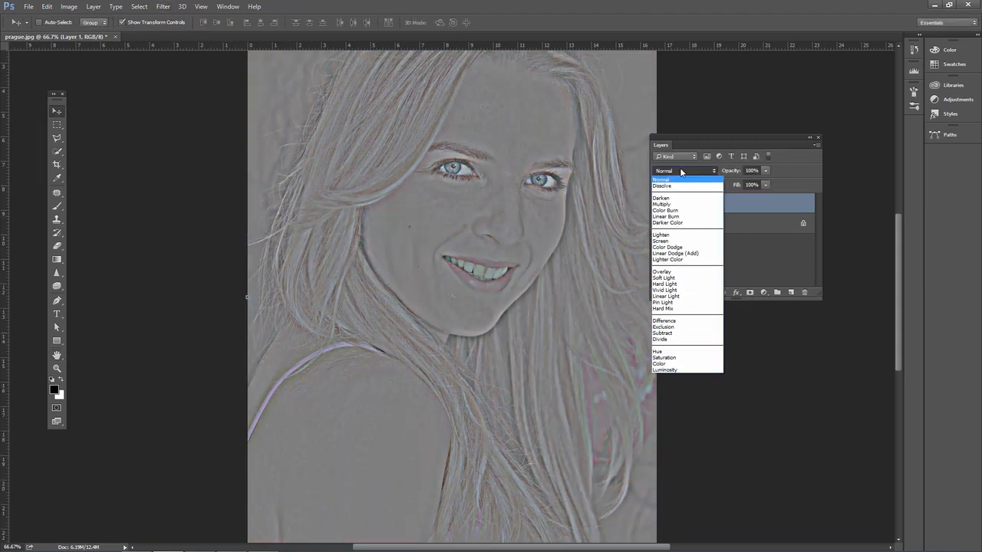
left_click(666, 204)
left_click(686, 171)
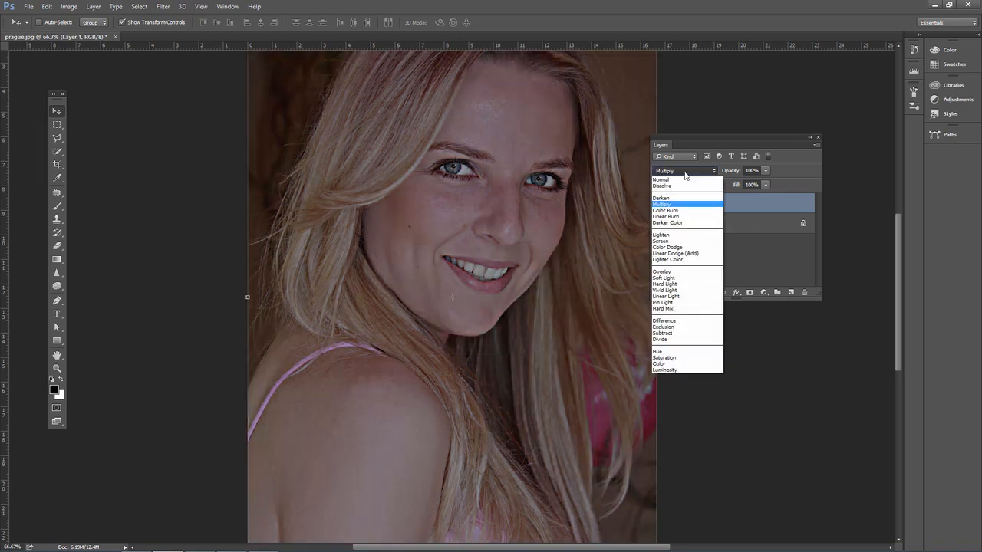
left_click(678, 271)
left_click(682, 172)
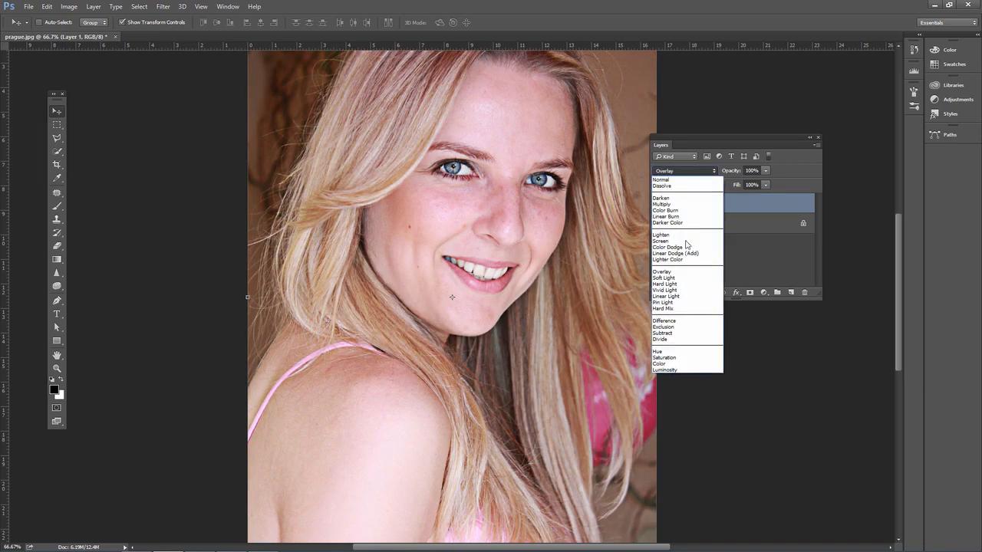
left_click(675, 278)
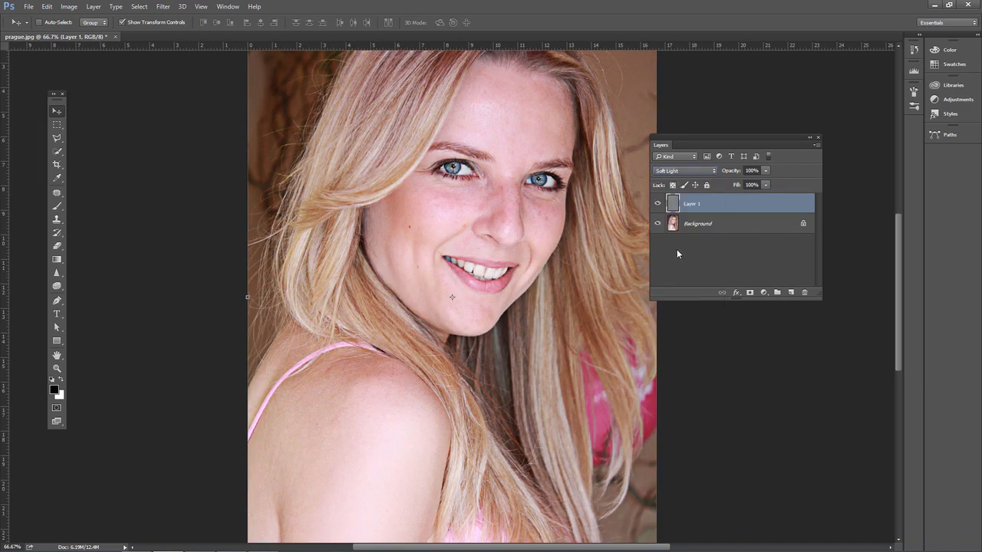
Toggle the High Pass layer's visibility to compare the sharpened portrait with the original.
left_click(657, 203)
left_click(656, 204)
left_click(656, 204)
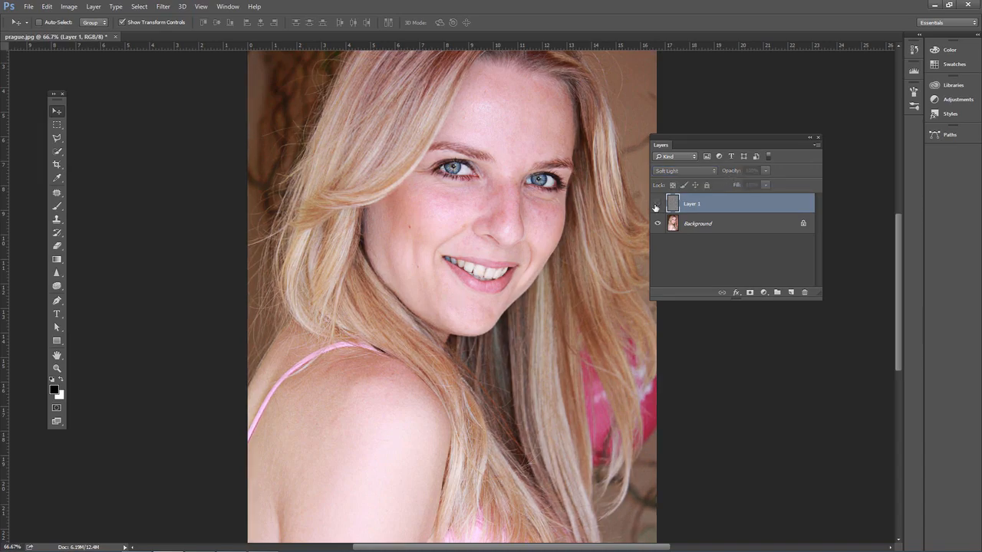
left_click(657, 204)
Switch the High Pass layer between Overlay and Soft Light again, and delete that layer.
left_click(683, 170)
left_click(680, 271)
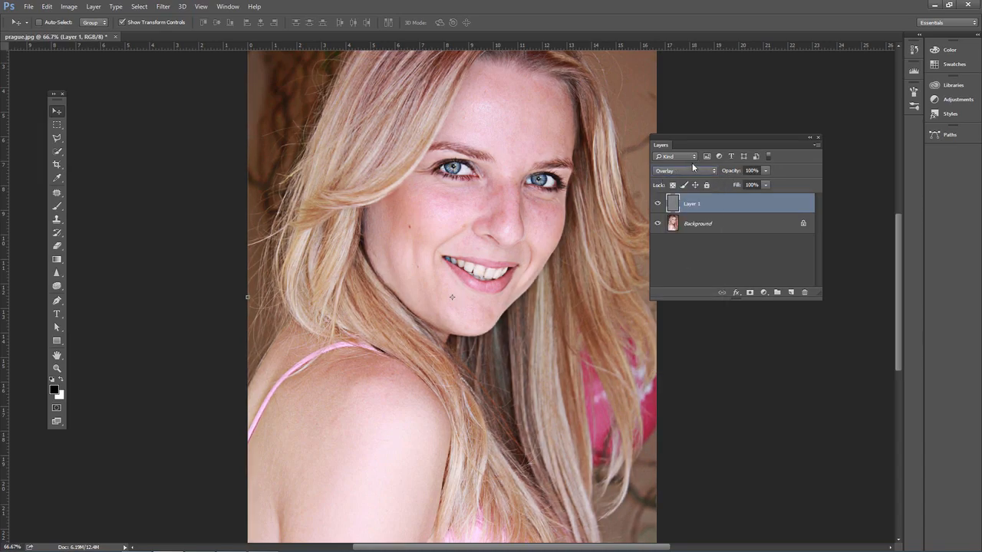
left_click(693, 169)
left_click(680, 280)
left_click_drag(674, 204, 805, 293)
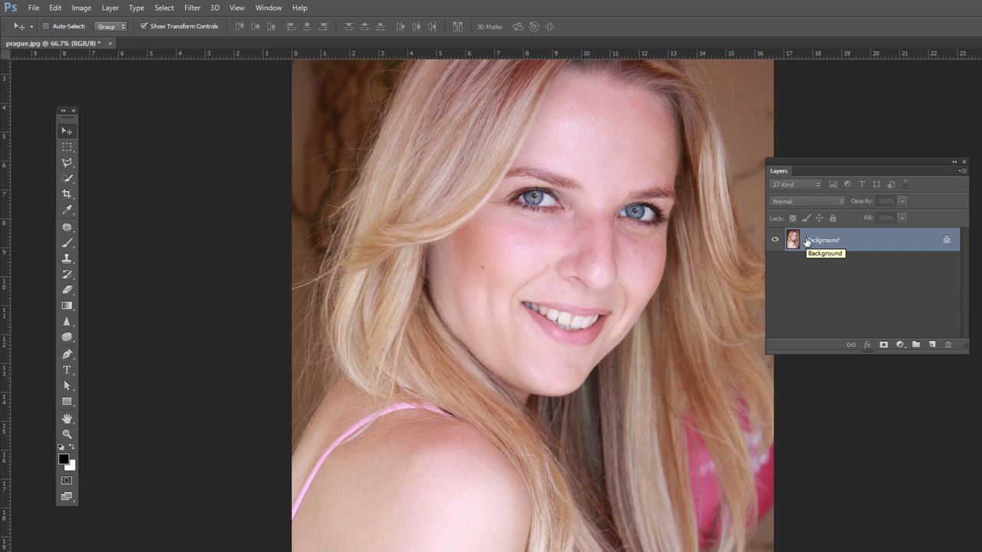
Duplicate the Background layer as a color-inverted copy with the Overlay blend mode.
key("ctrl")
key("ctrl+j")
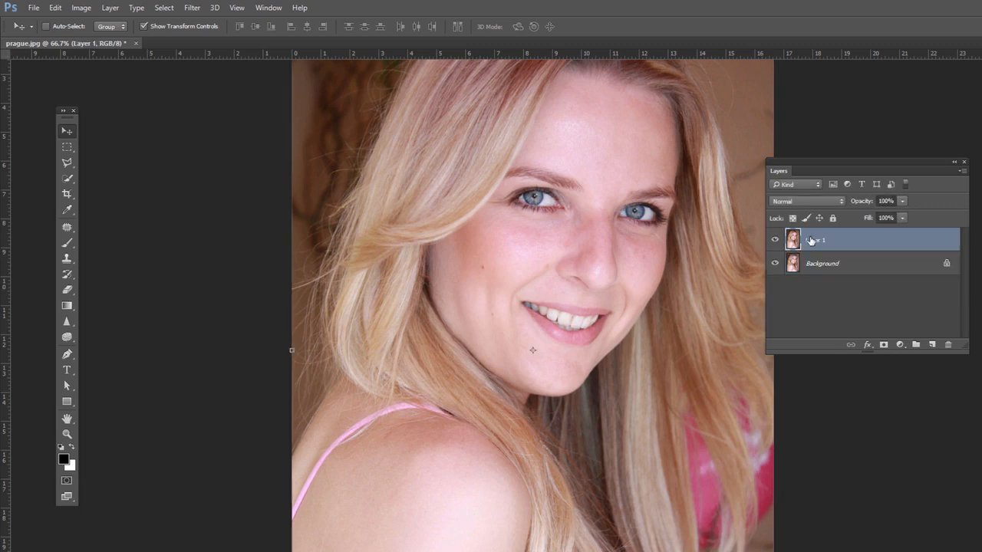
key("ctrl+i")
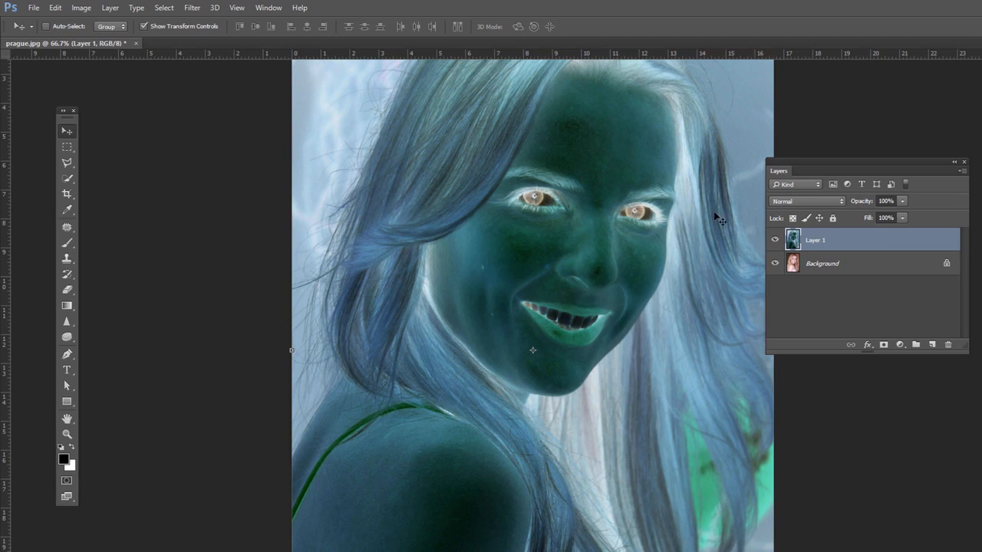
left_click(804, 202)
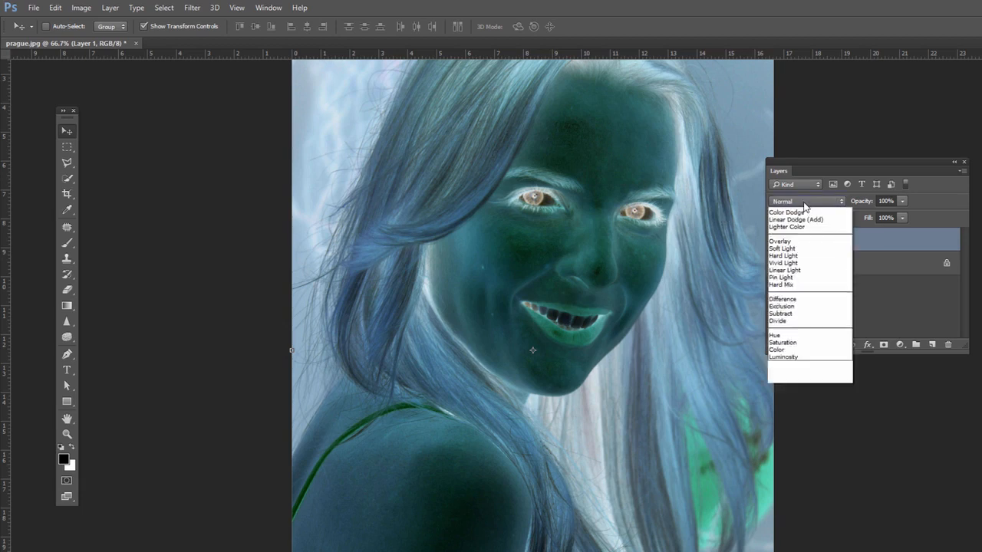
left_click(796, 319)
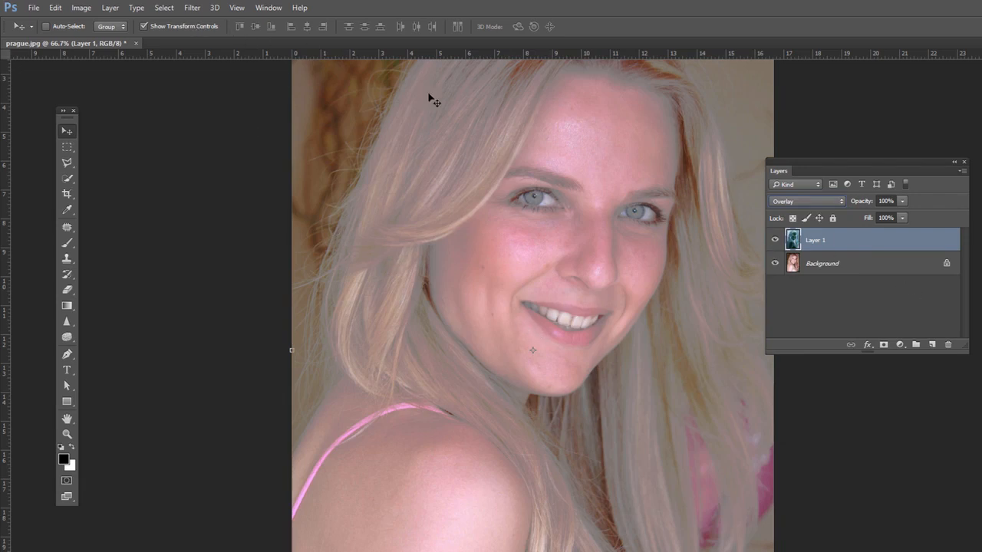
Apply a High Pass filter to the inverted layer, raising the radius from 0.1 pixels until the skin looks smooth.
left_click(191, 8)
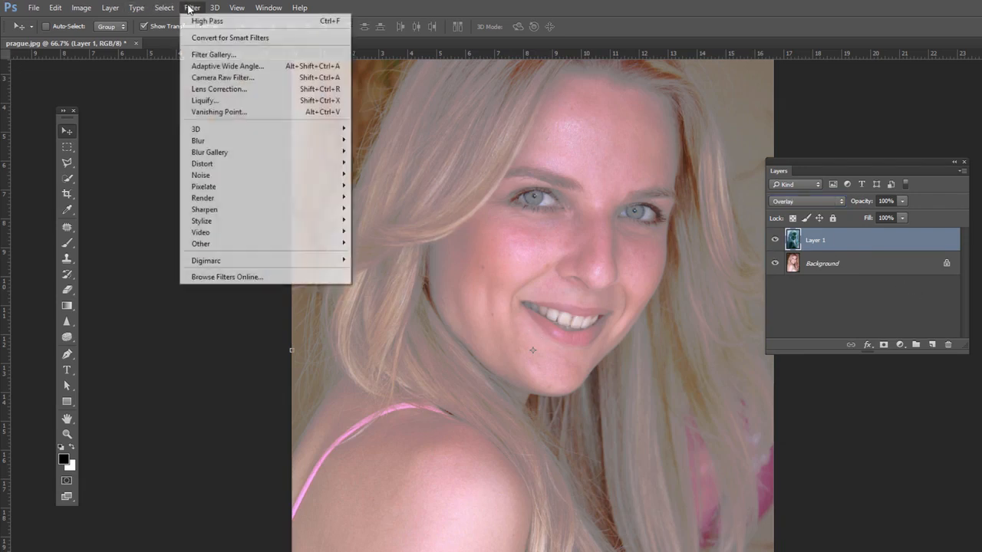
mouse_move(302, 244)
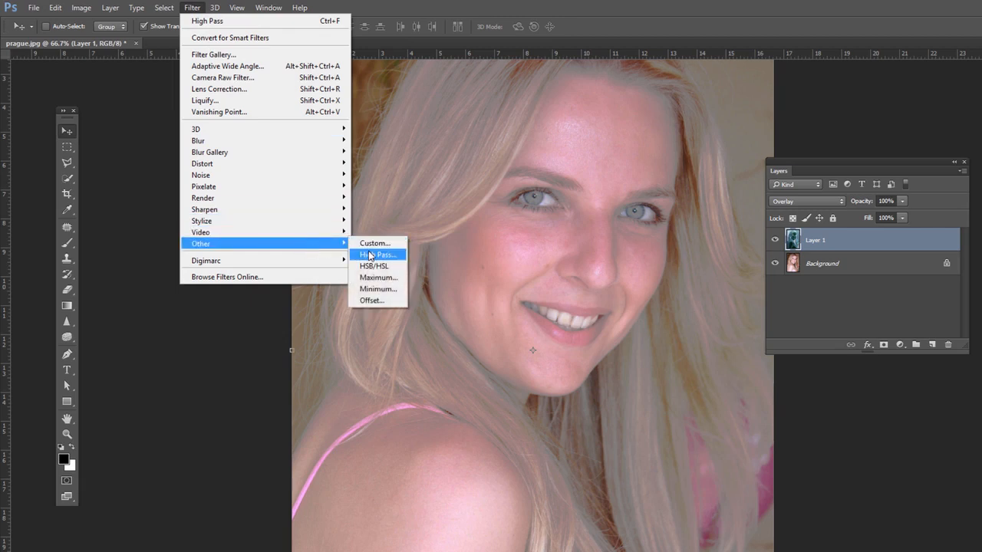
left_click(374, 255)
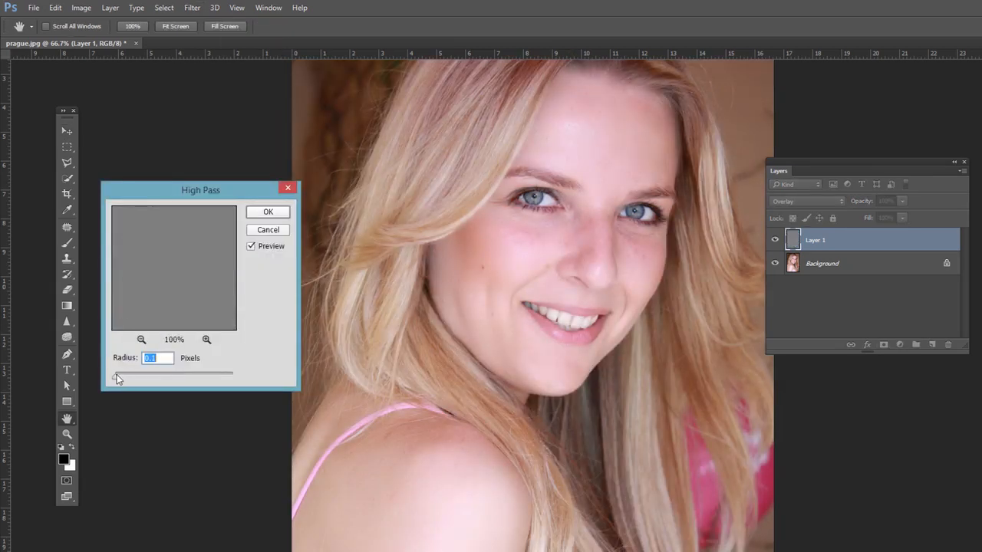
left_click_drag(117, 375, 156, 382)
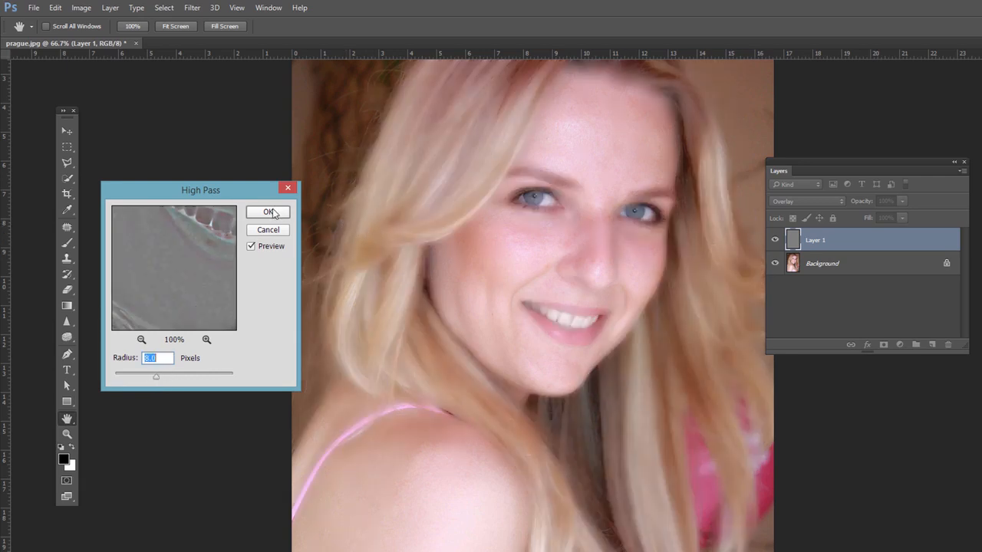
left_click(270, 212)
key("v")
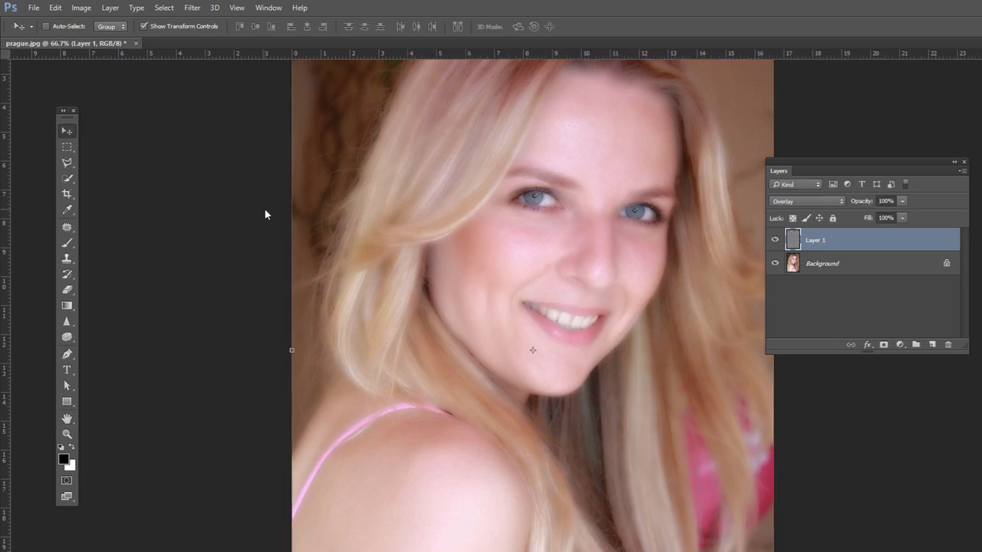
Try varying the opacity of the inverted High Pass layer and bring it back to 100%.
left_click(902, 201)
left_click_drag(880, 218, 924, 218)
Start a Gaussian Blur on the inverted High Pass layer and preview radii of 0.1, 430.2 and 1.2 pixels.
left_click(191, 9)
mouse_move(254, 144)
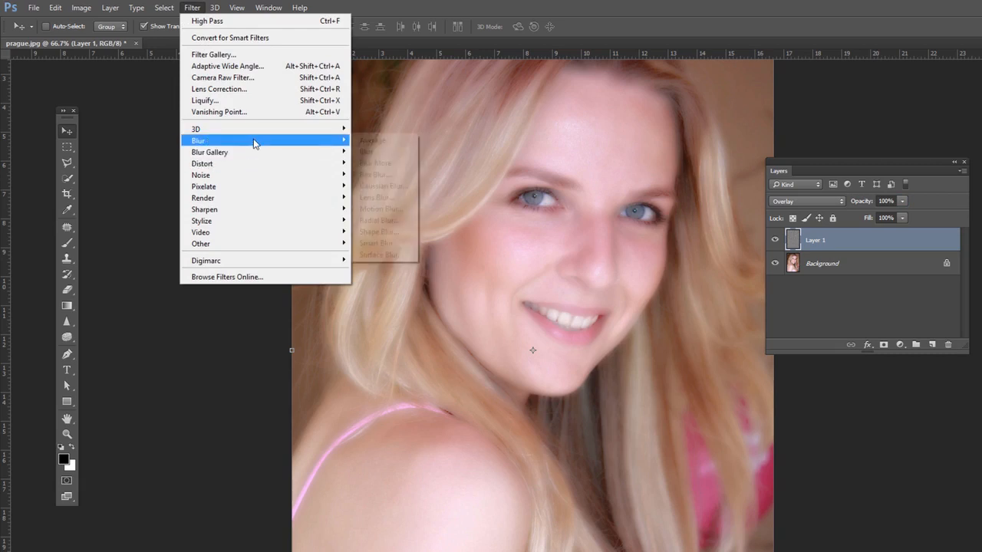
left_click(384, 187)
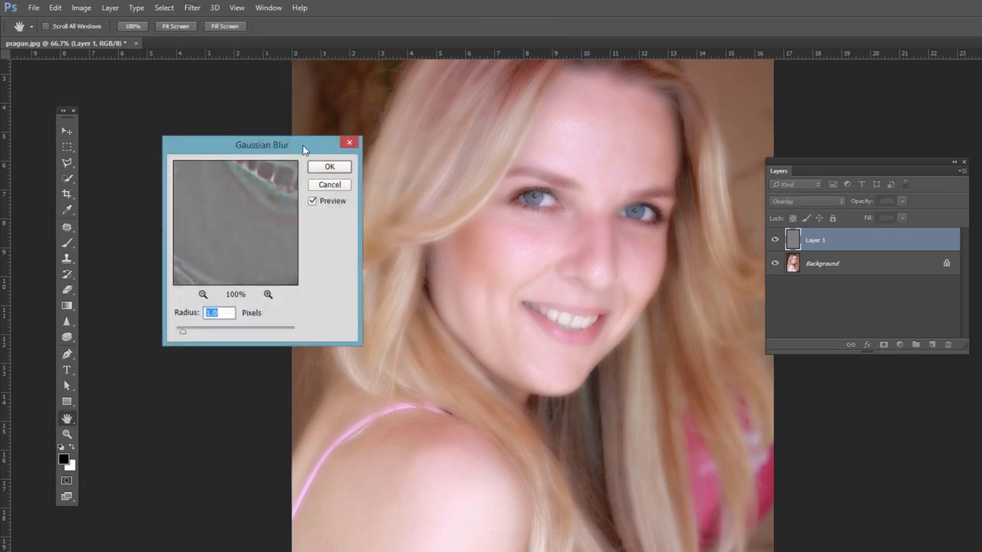
left_click_drag(304, 149, 257, 172)
left_click_drag(139, 360, 125, 359)
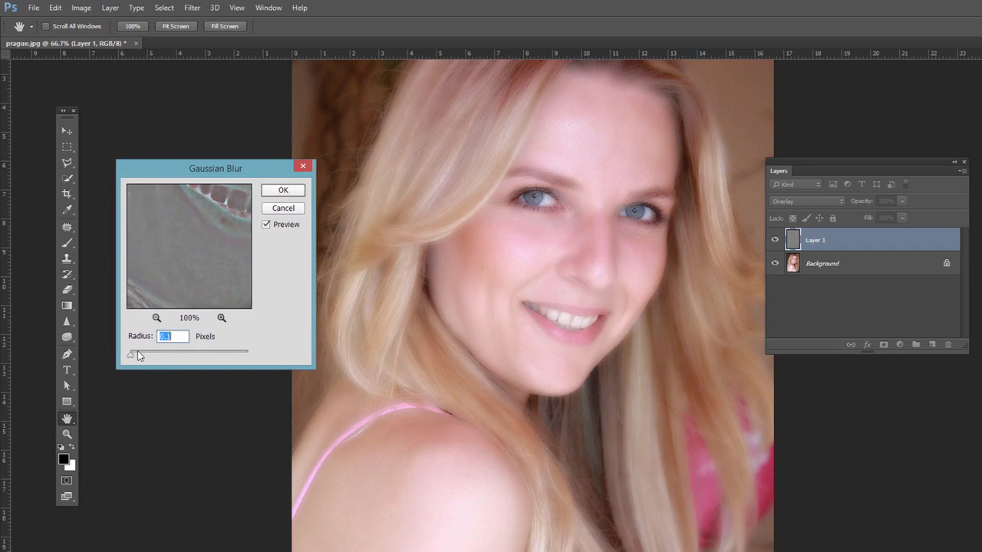
left_click_drag(131, 357, 235, 359)
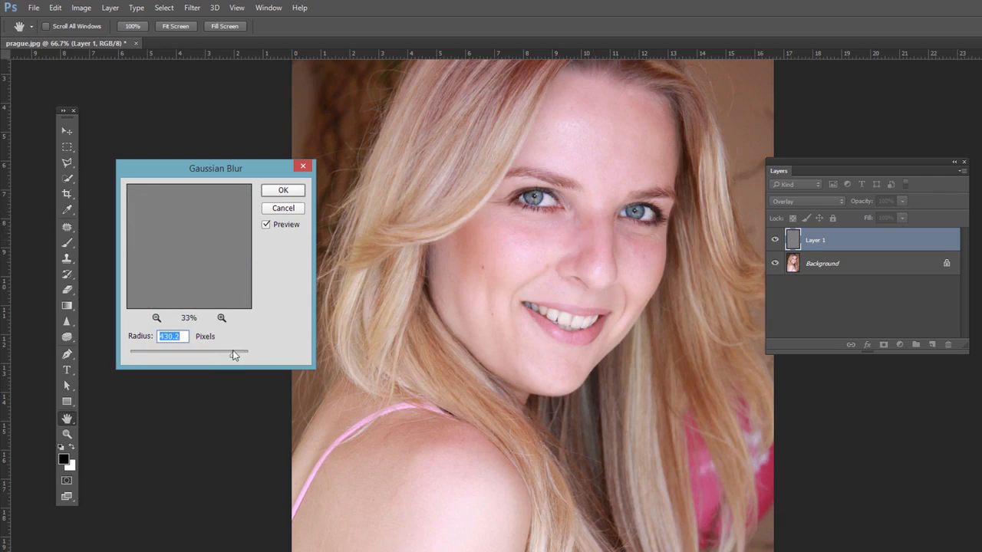
left_click_drag(233, 359, 137, 358)
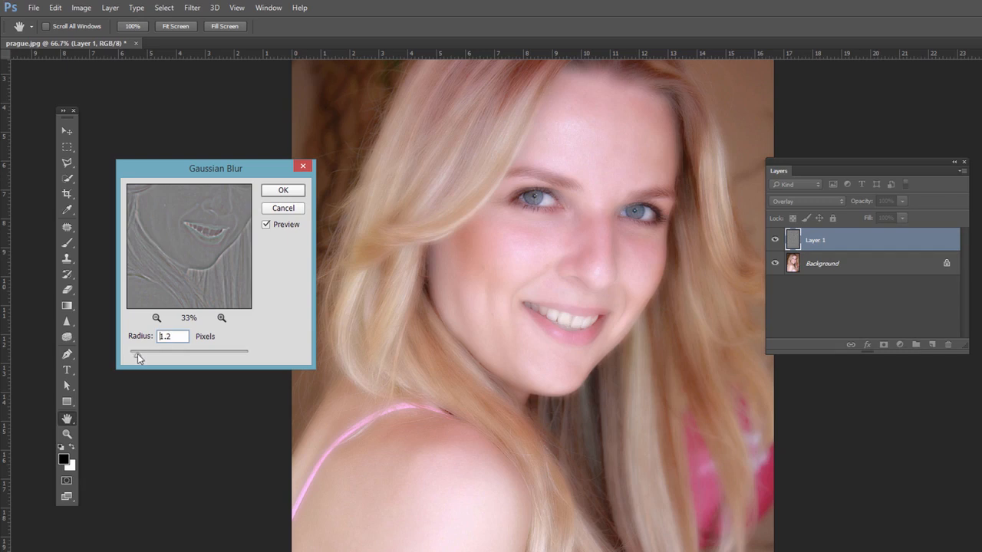
Raise the Gaussian Blur radius slightly above 1.2 pixels to bring back fine skin detail, and apply the filter.
double_click(165, 337)
left_click_drag(135, 359, 142, 360)
left_click_drag(142, 358, 142, 358)
left_click(282, 190)
key("v")
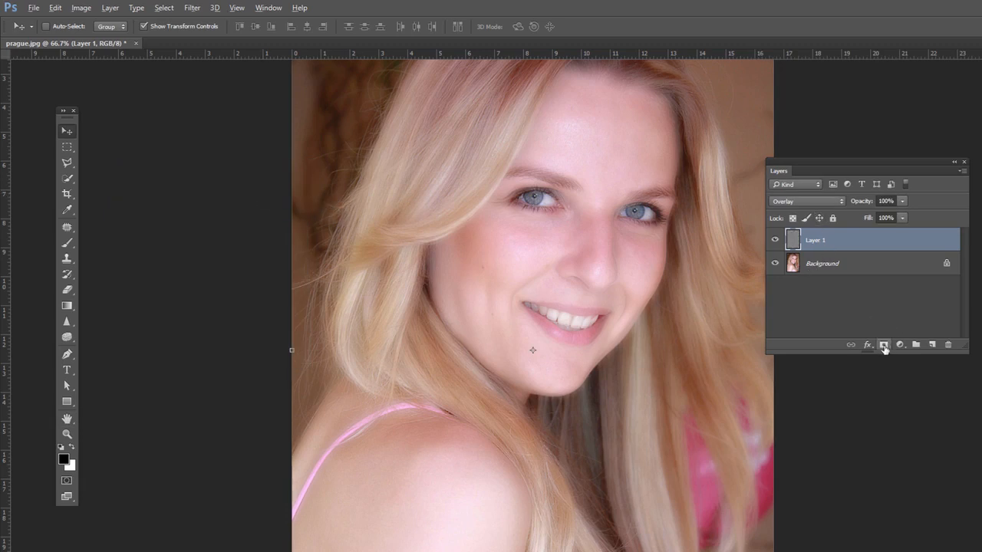
Add a black mask to the smoothing layer and paint white over the forehead, cheek and chin with an 80-pixel brush.
left_click(884, 346, "alt")
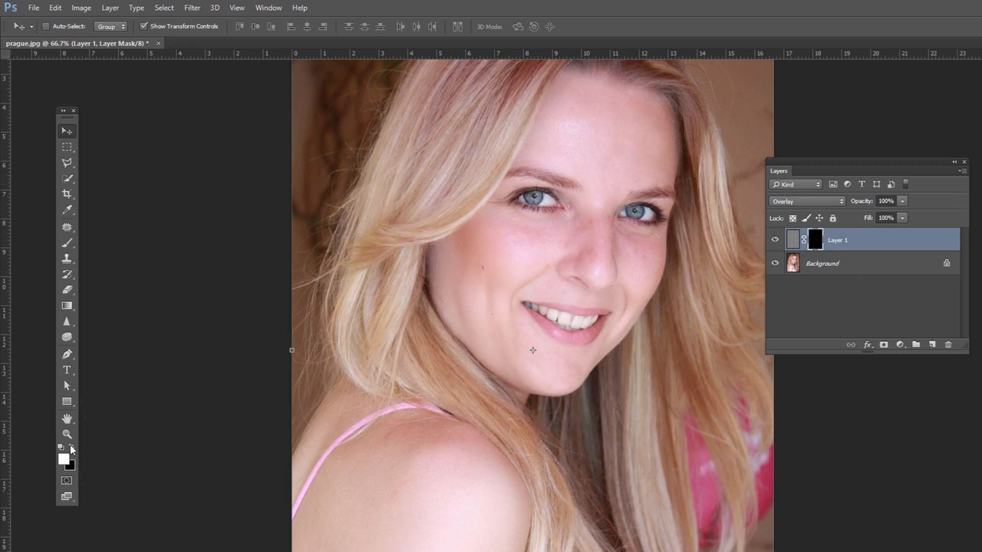
left_click(66, 243)
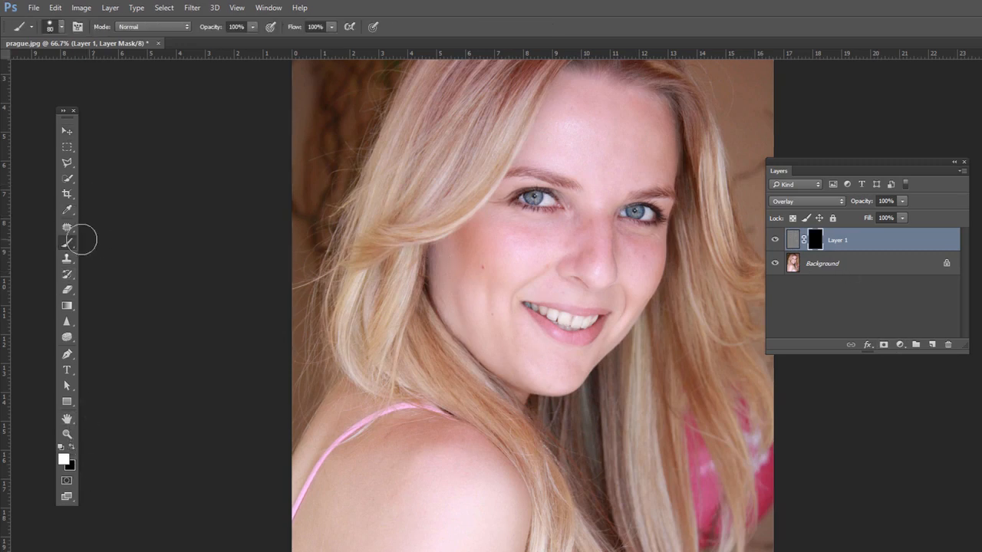
mouse_move(605, 146)
left_mouse_down()
mouse_move(576, 113)
mouse_move(602, 145)
mouse_move(592, 154)
mouse_move(618, 168)
mouse_move(649, 136)
mouse_move(651, 118)
mouse_move(598, 112)
mouse_move(571, 122)
mouse_move(560, 110)
mouse_move(557, 138)
left_mouse_up()
mouse_move(458, 280)
left_mouse_down()
mouse_move(509, 268)
mouse_move(469, 287)
mouse_move(498, 346)
mouse_move(550, 361)
mouse_move(533, 357)
left_mouse_up()
mouse_move(515, 245)
left_mouse_down()
mouse_move(541, 237)
mouse_move(528, 250)
left_mouse_up()
Reduce the brush to 45 pixels and paint the nose, the narrower cheek and the upper lip area into the mask.
key("bracketleft")
key("bracketleft")
key("bracketleft")
key("bracketleft")
Display the mask on its own and paint white over the uneven forehead edge and the gap in the cheek area.
left_click(817, 240, "alt")
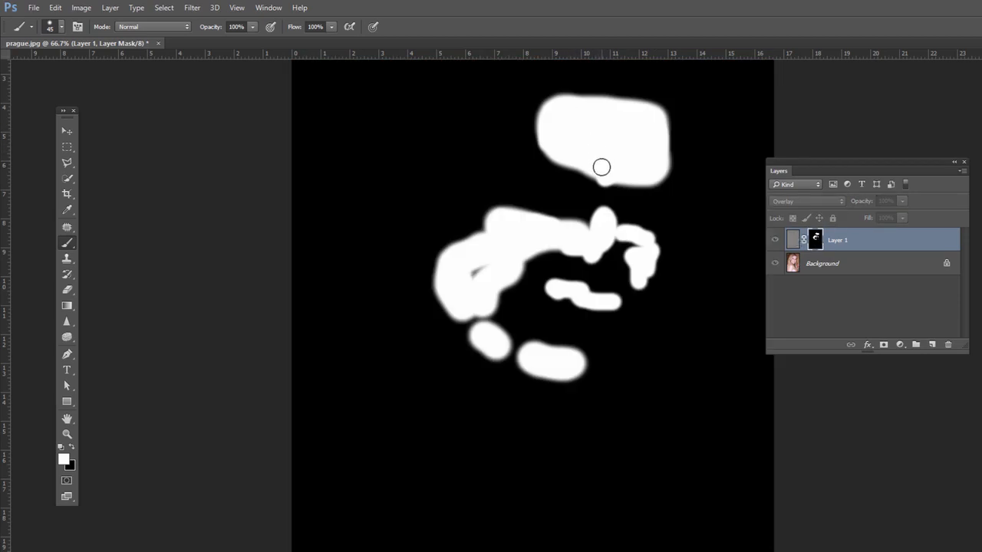
mouse_move(564, 163)
left_mouse_down()
mouse_move(541, 136)
mouse_move(614, 180)
left_mouse_up()
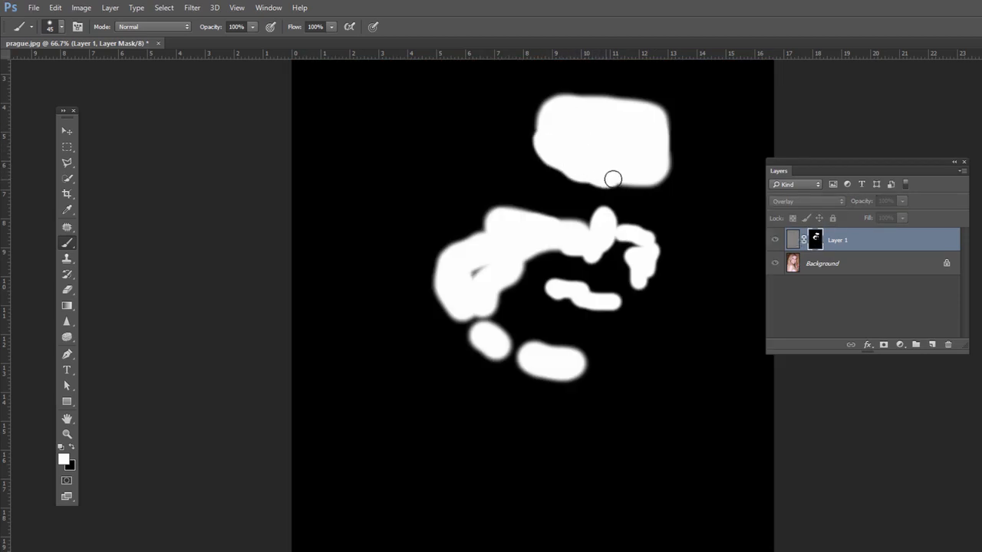
left_click_drag(477, 263, 469, 271)
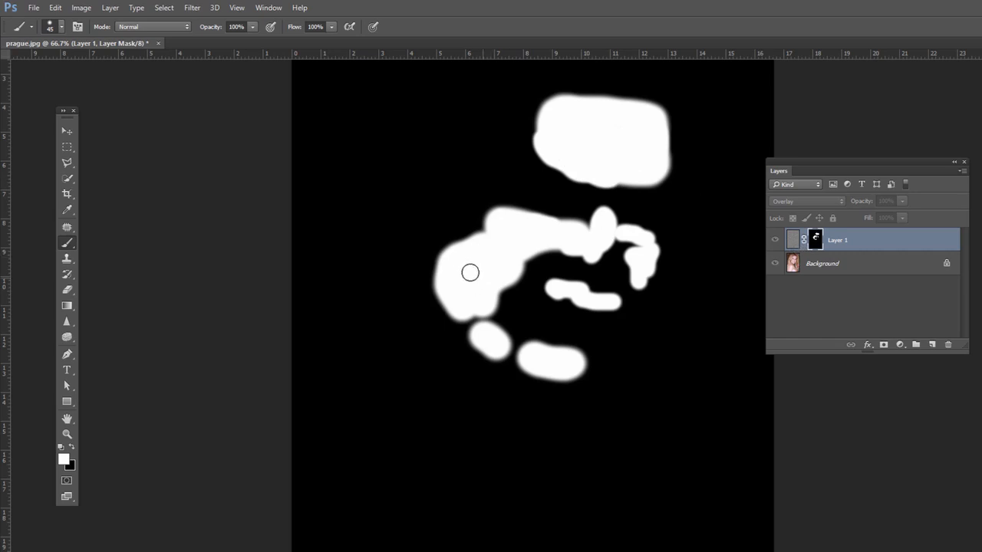
left_click(816, 240, "alt")
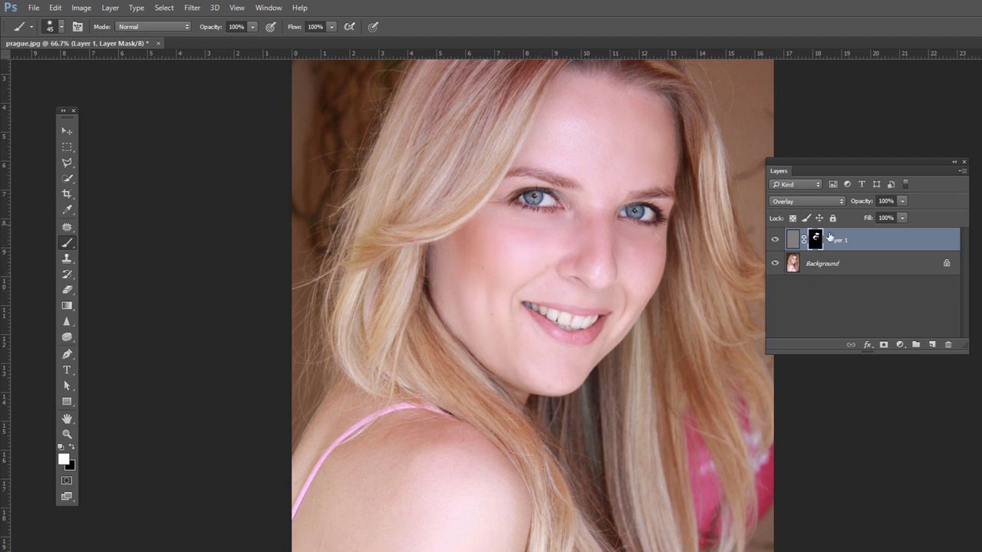
Lower the smoothing layer's opacity to 90% and toggle its visibility to compare with the original skin.
left_click(902, 202)
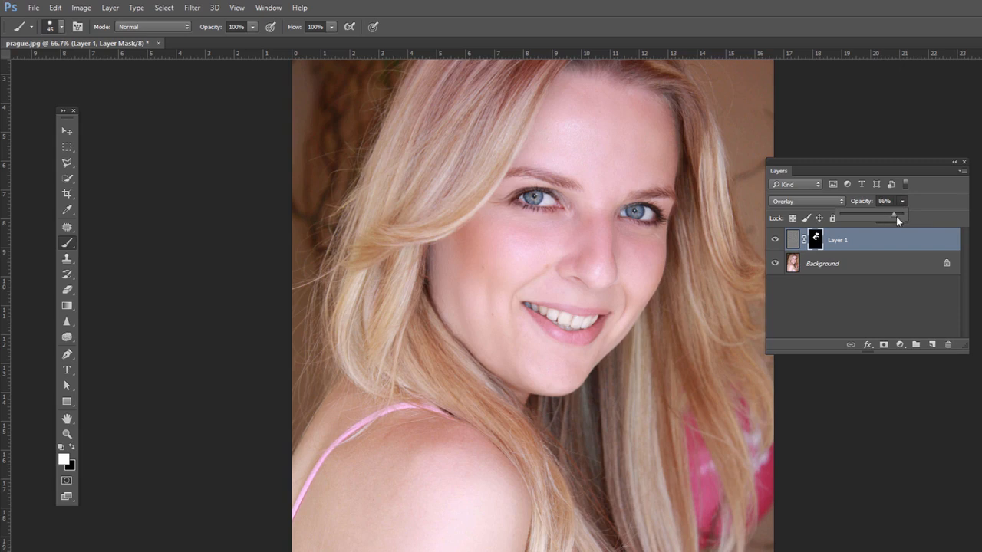
left_click(775, 244)
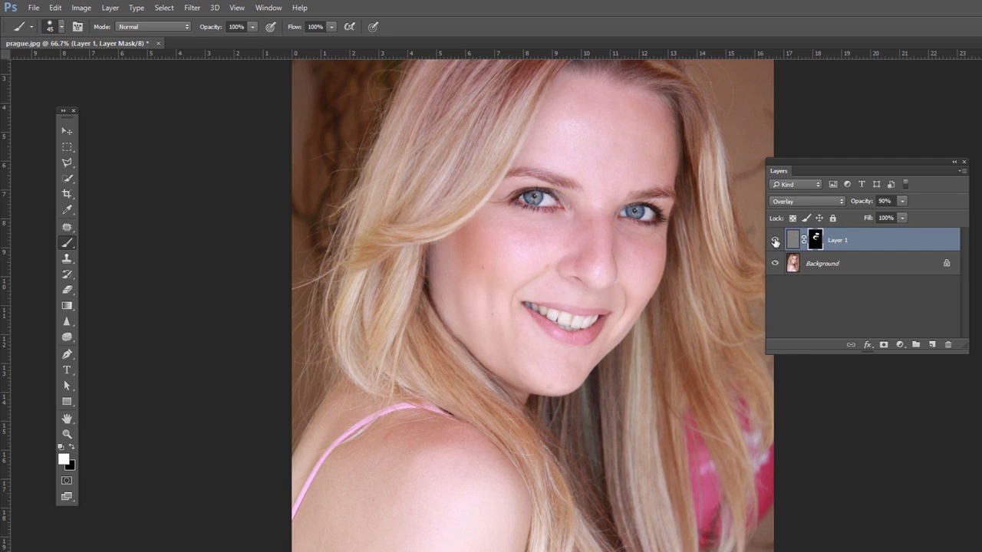